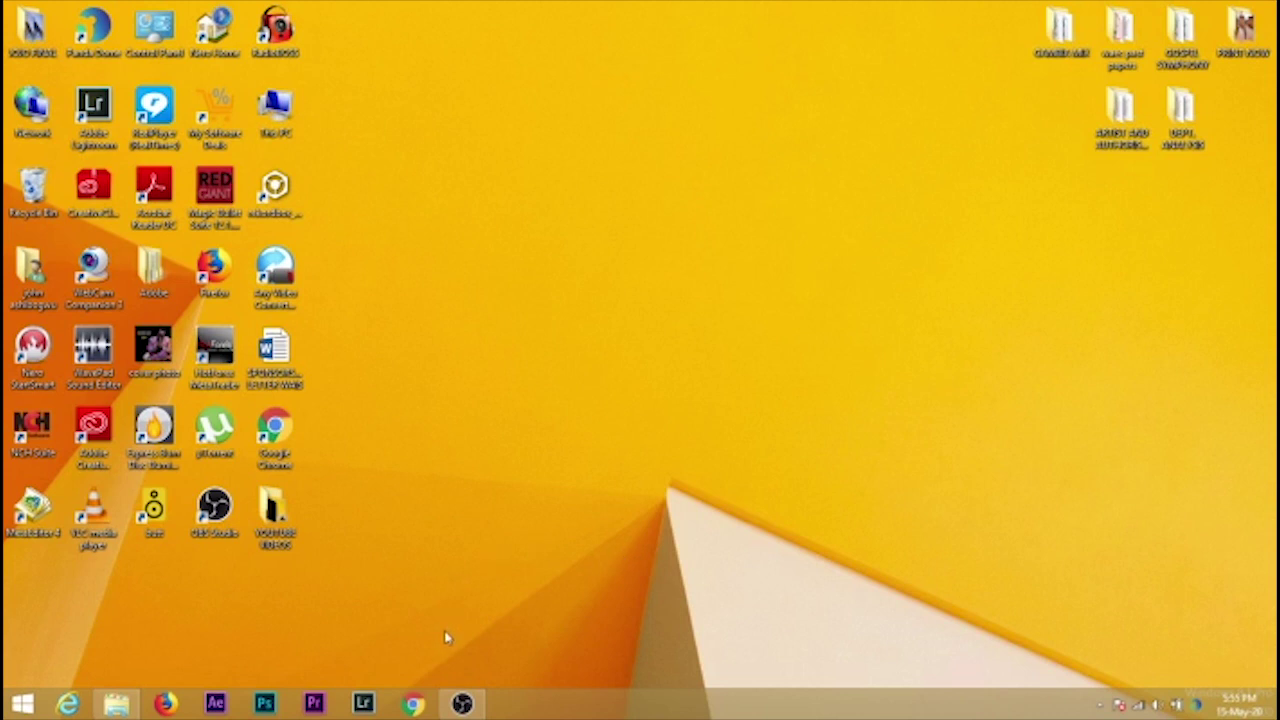
Step: Launch Google Chrome from the Windows taskbar
{"action": "left_click", "coordinate": [415, 706]}
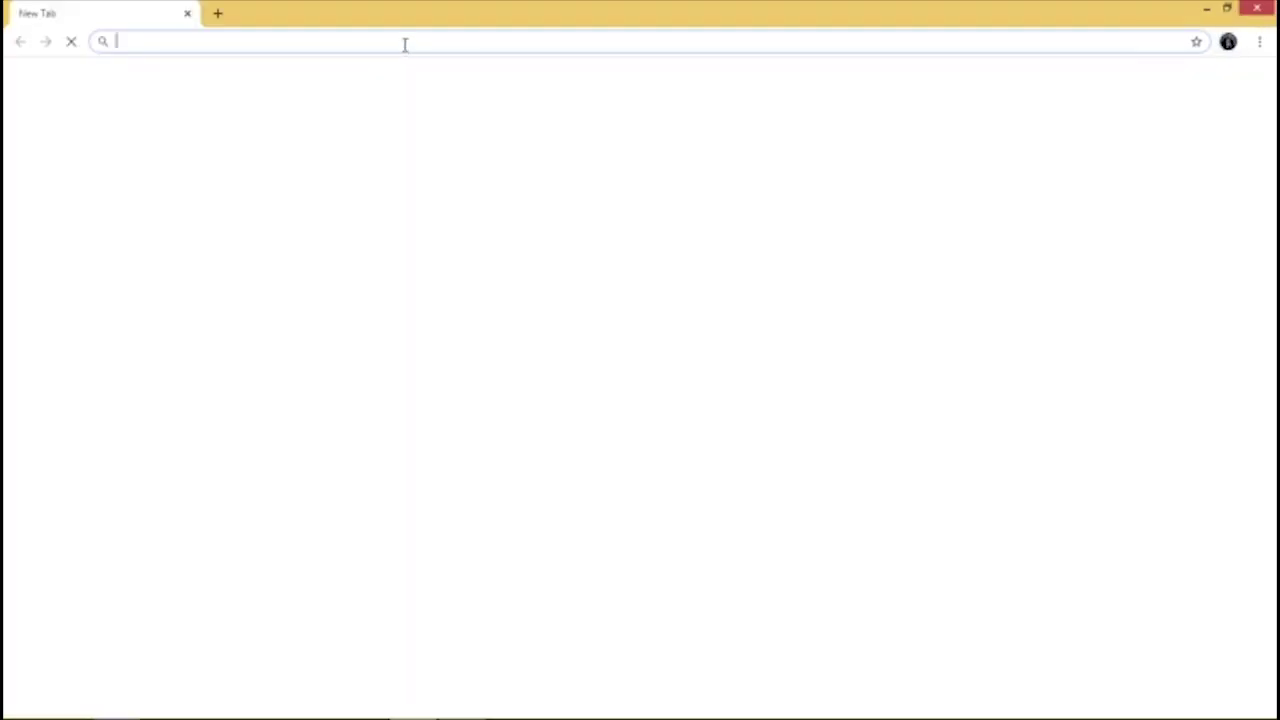
Step: Replace the old query and search Google for 'subscribe png'
{"action": "left_click", "coordinate": [405, 44]}
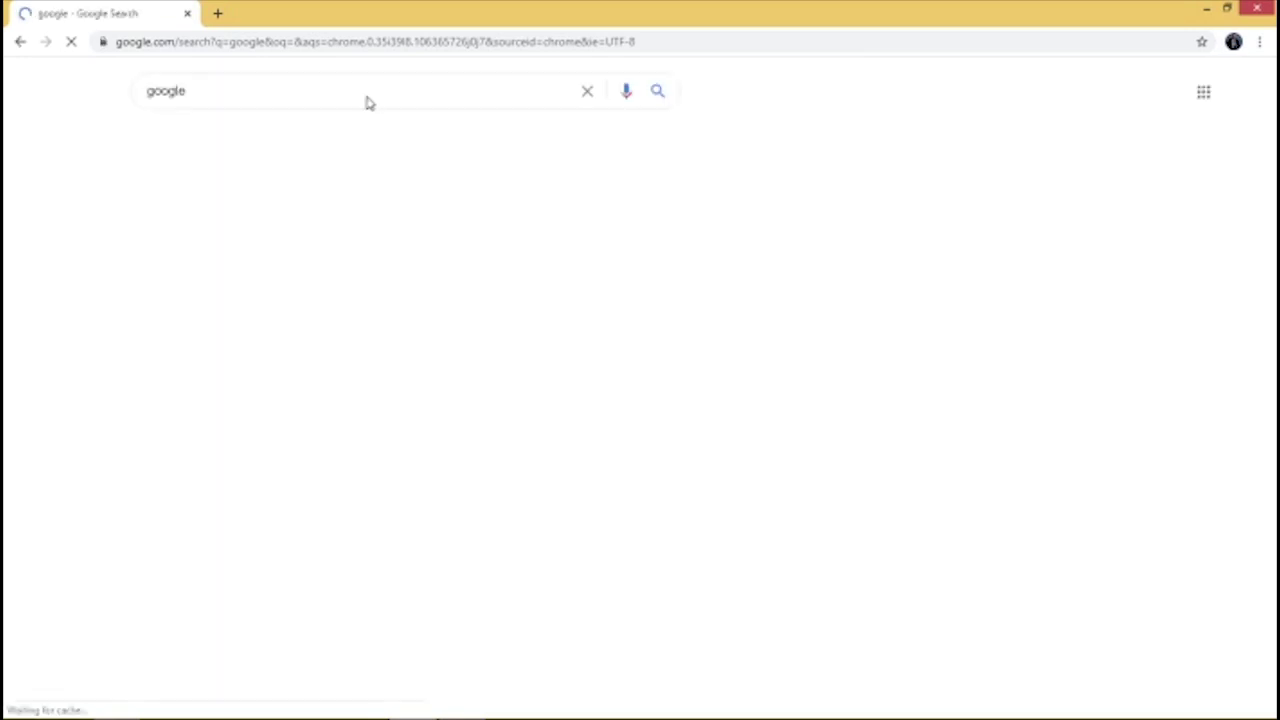
{"action": "triple_click", "coordinate": [360, 92]}
{"action": "key", "text": "BackSpace"}
{"action": "type", "text": "su"}
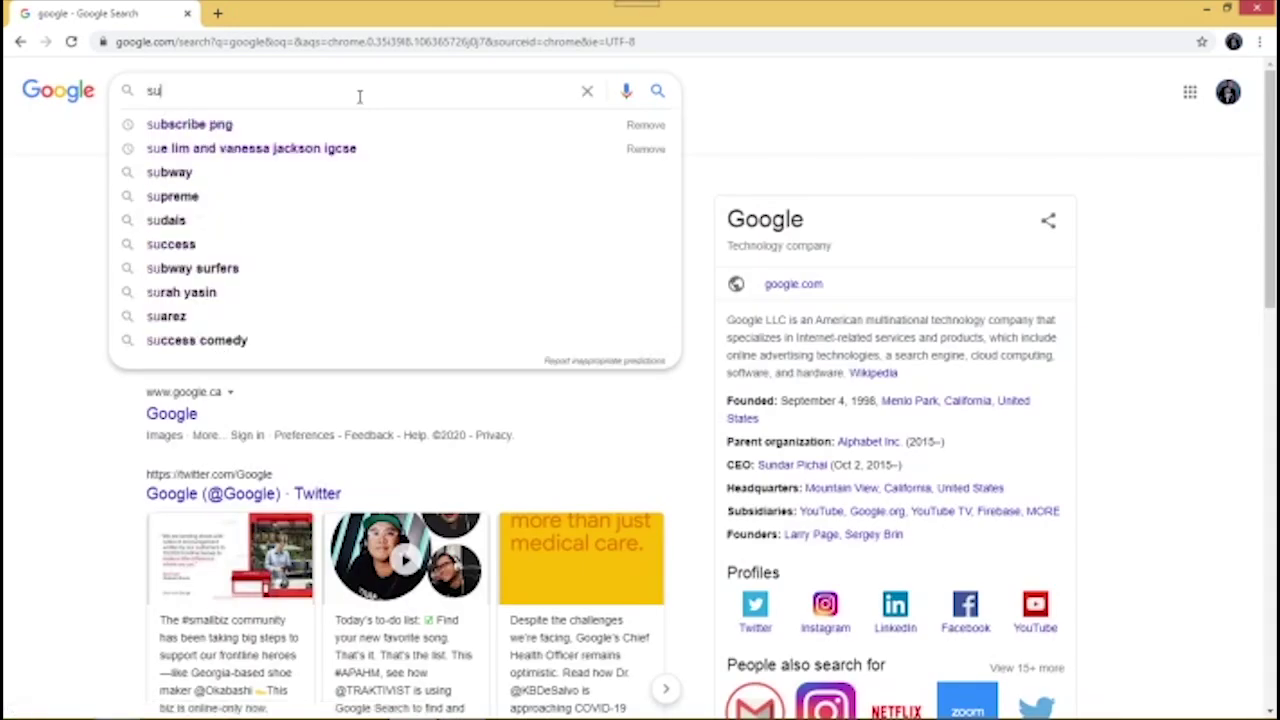
{"action": "type", "text": "b"}
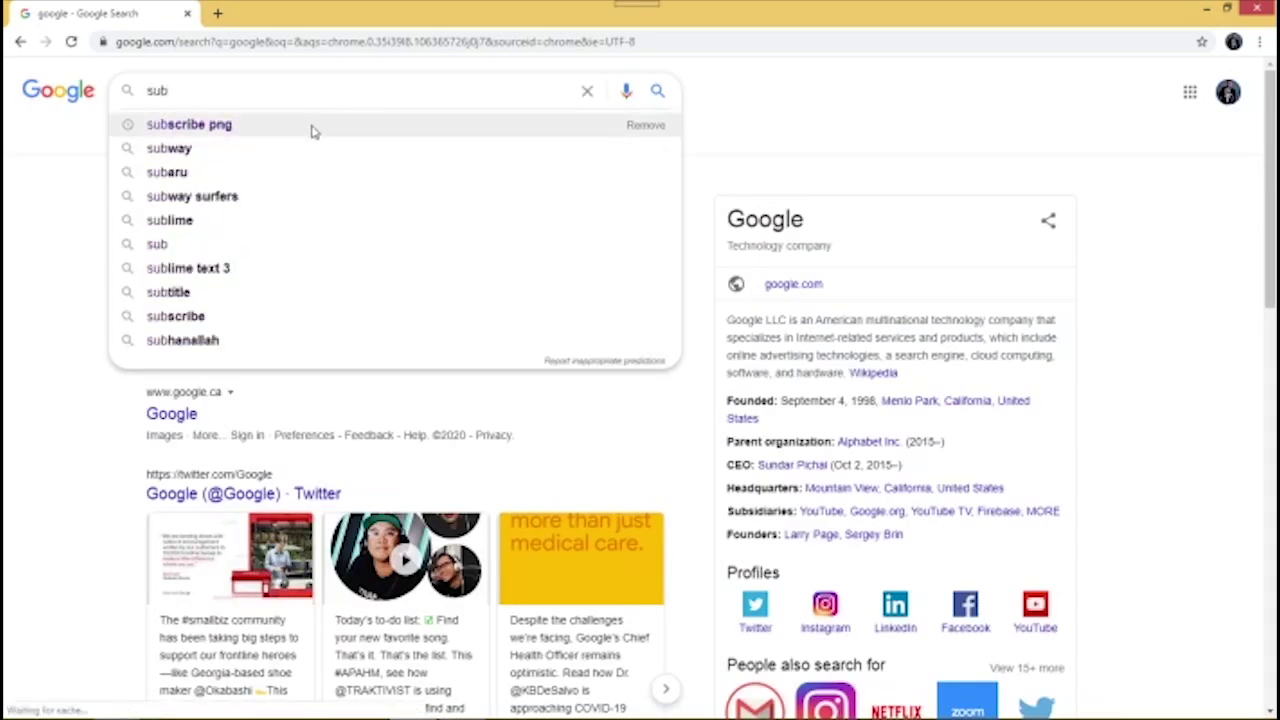
{"action": "left_click", "coordinate": [314, 130]}
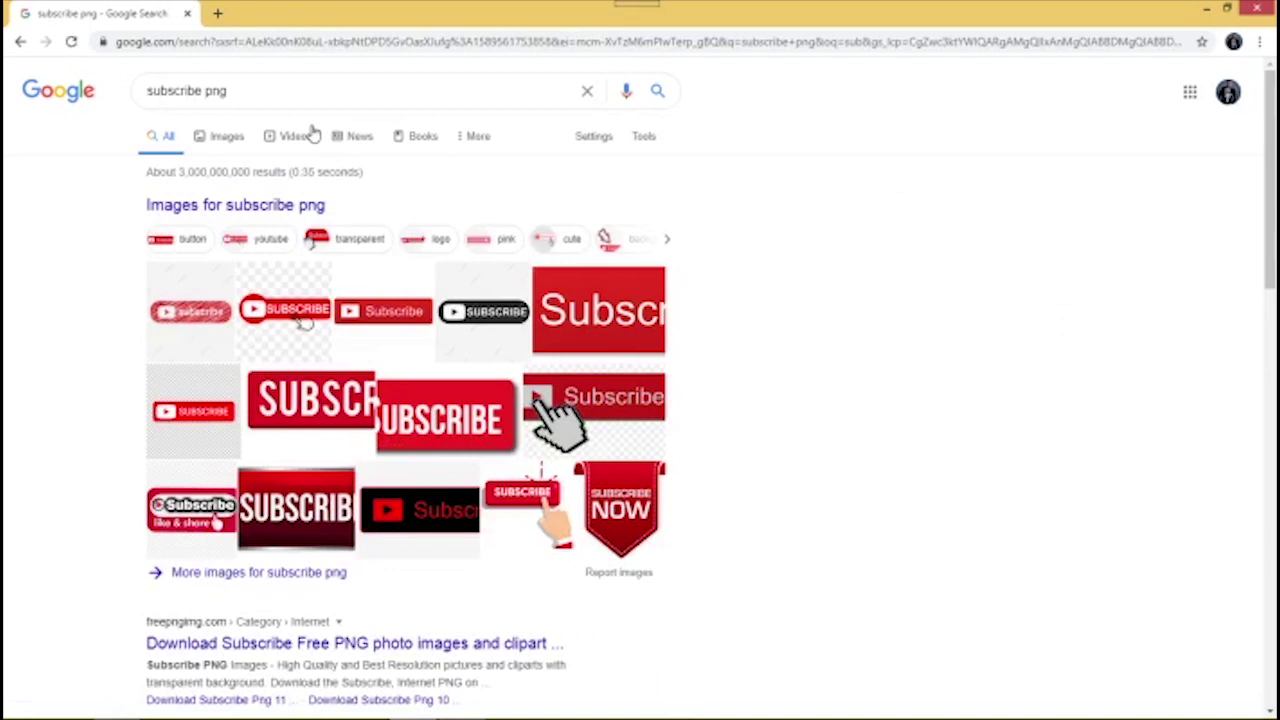
Step: Browse the 'subscribe png' image results and preview the red 'Subscribe Now' PNG from PNGio
{"action": "left_click", "coordinate": [224, 140]}
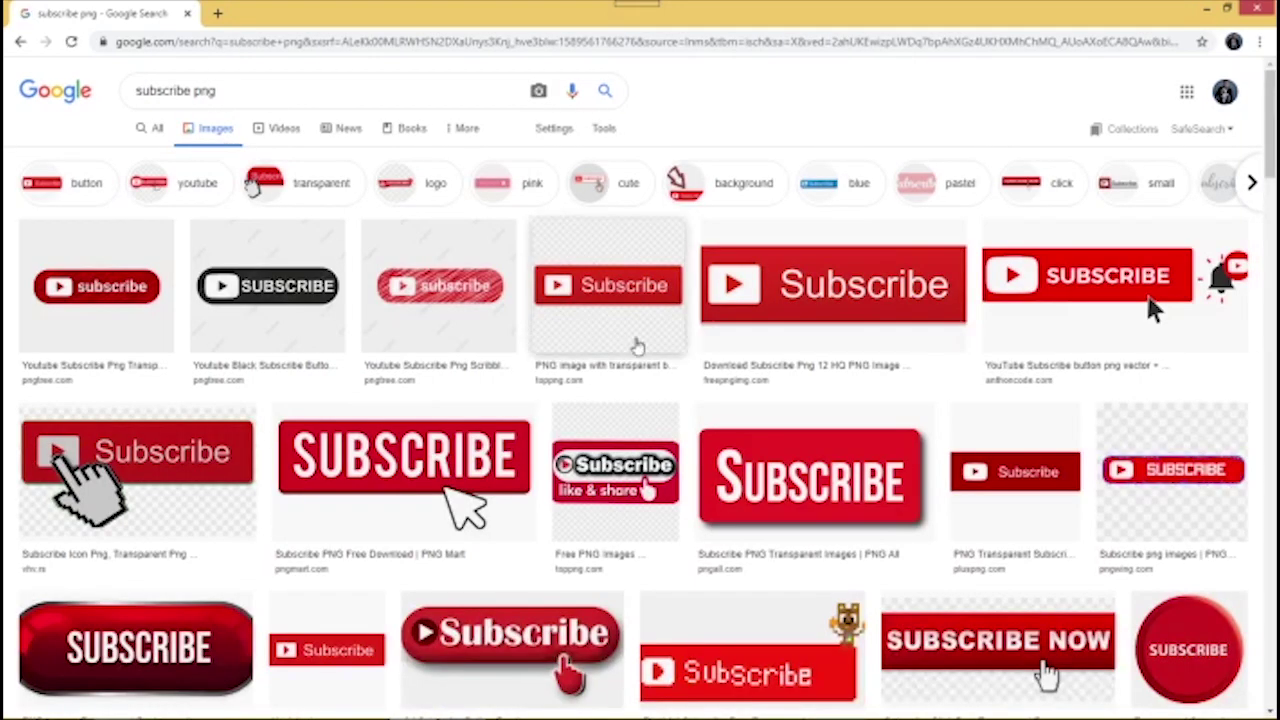
{"action": "left_click", "coordinate": [637, 345]}
{"action": "left_click", "coordinate": [620, 334]}
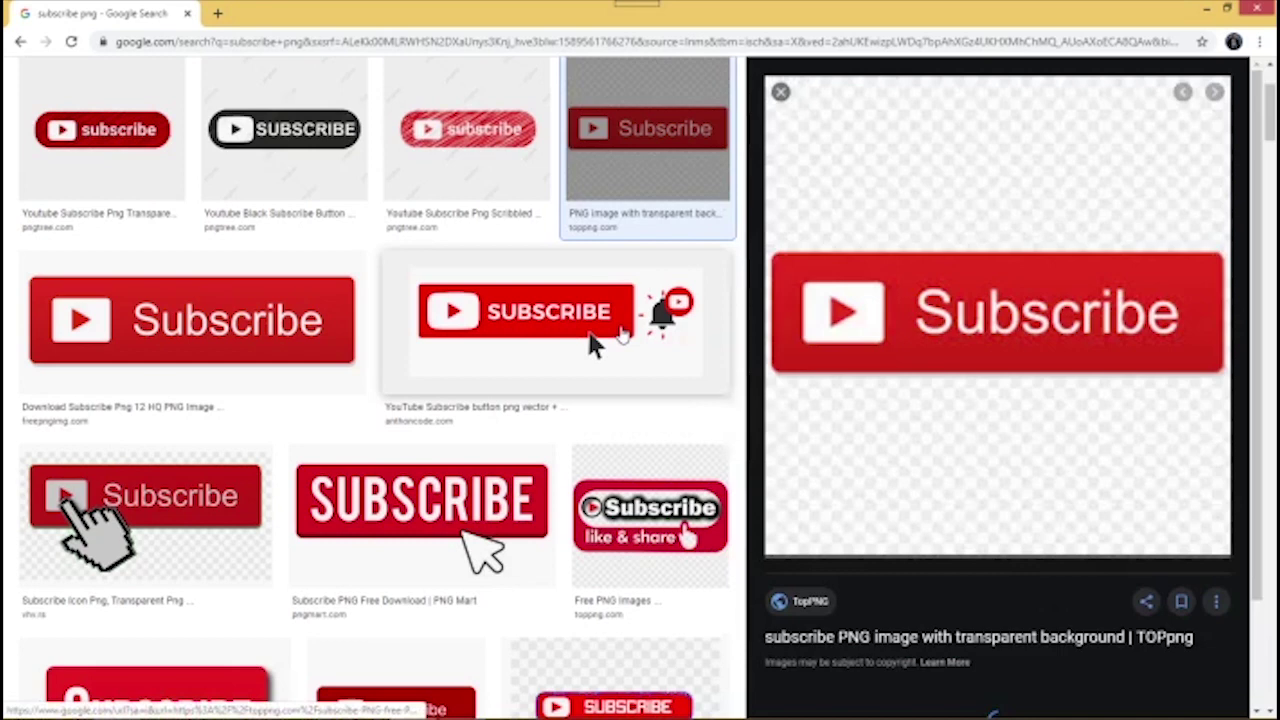
{"action": "scroll", "coordinate": [593, 345], "scroll_direction": "down", "scroll_amount": 3}
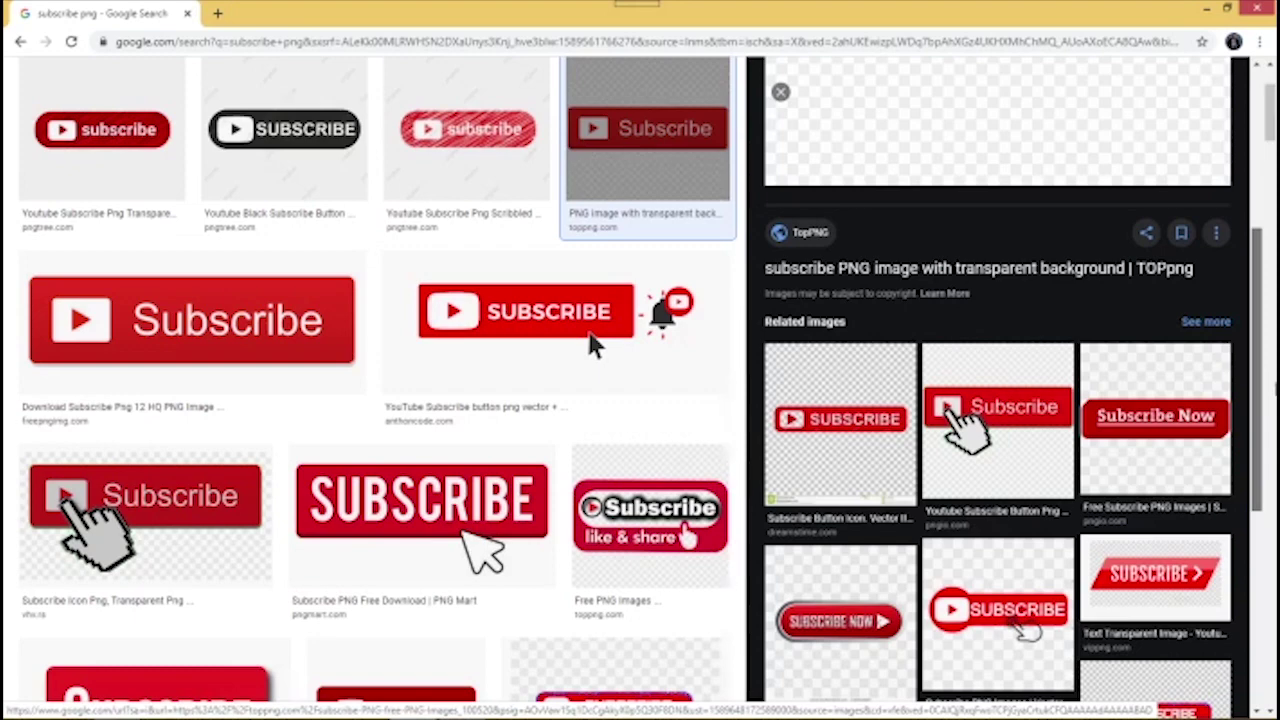
{"action": "scroll", "coordinate": [1248, 312], "scroll_direction": "down", "scroll_amount": 1}
{"action": "scroll", "coordinate": [1256, 372], "scroll_direction": "down", "scroll_amount": 1}
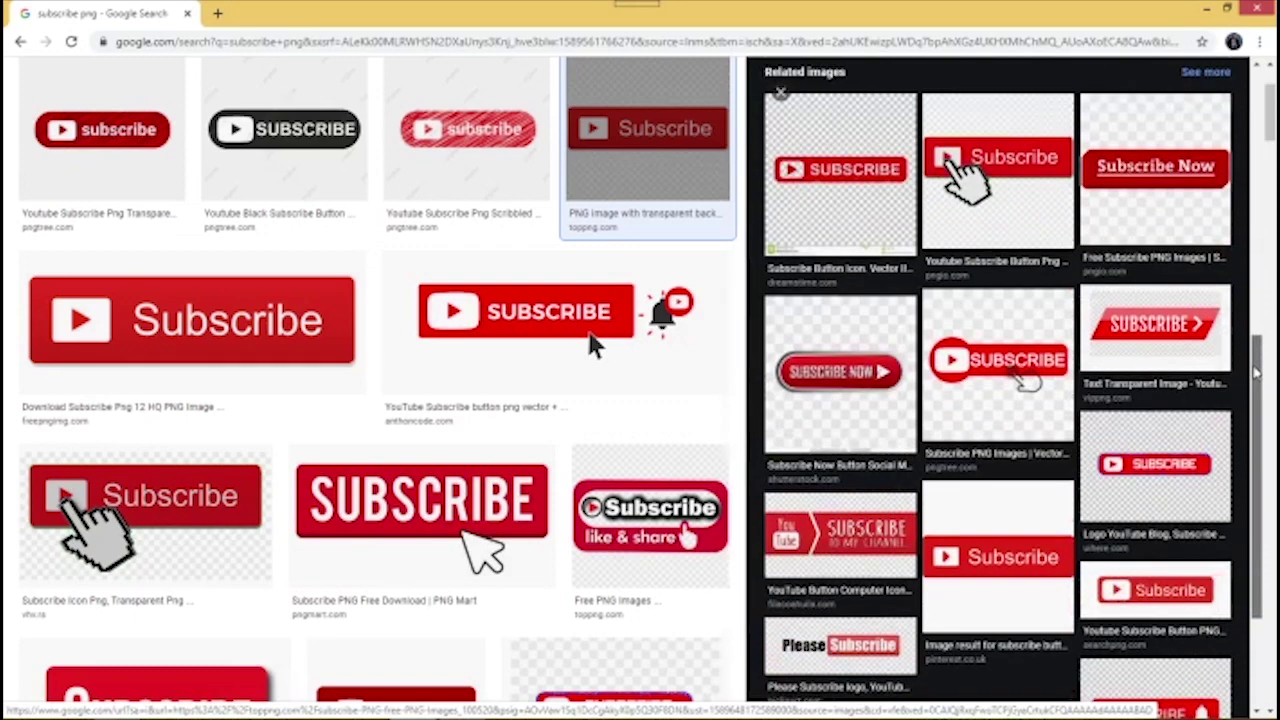
{"action": "scroll", "coordinate": [1250, 360], "scroll_direction": "up", "scroll_amount": 1}
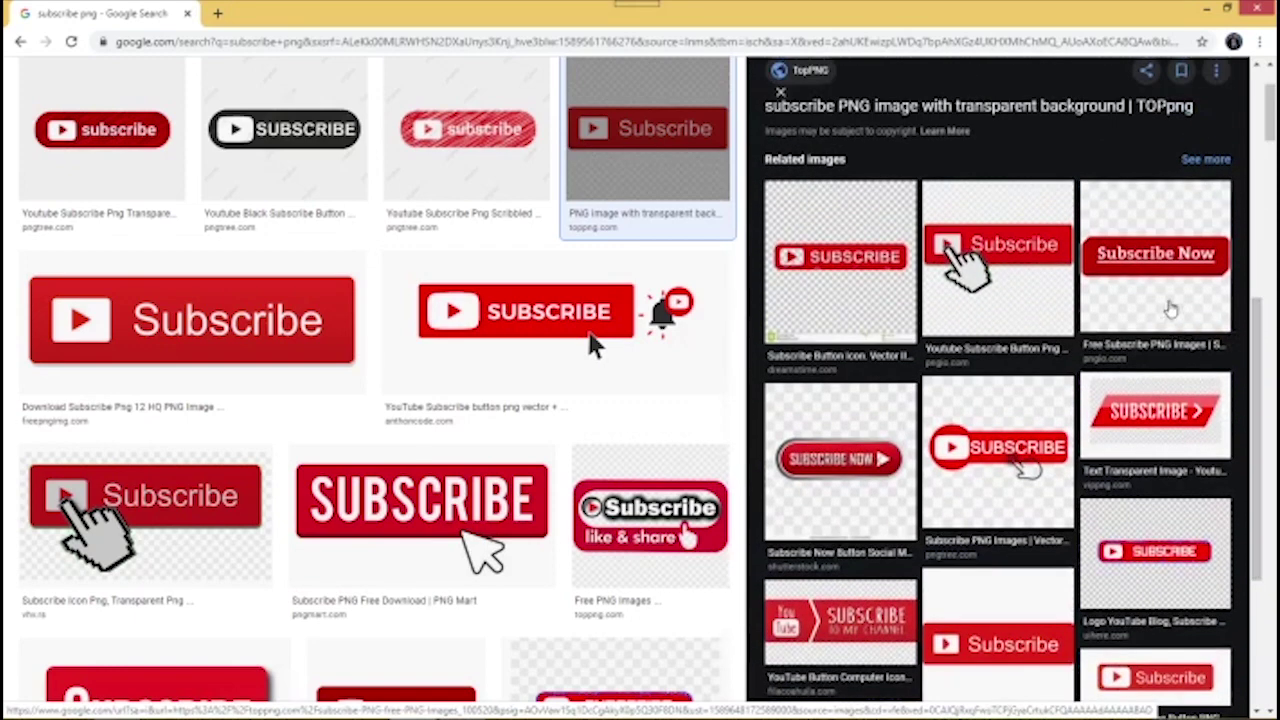
{"action": "left_click", "coordinate": [1170, 309]}
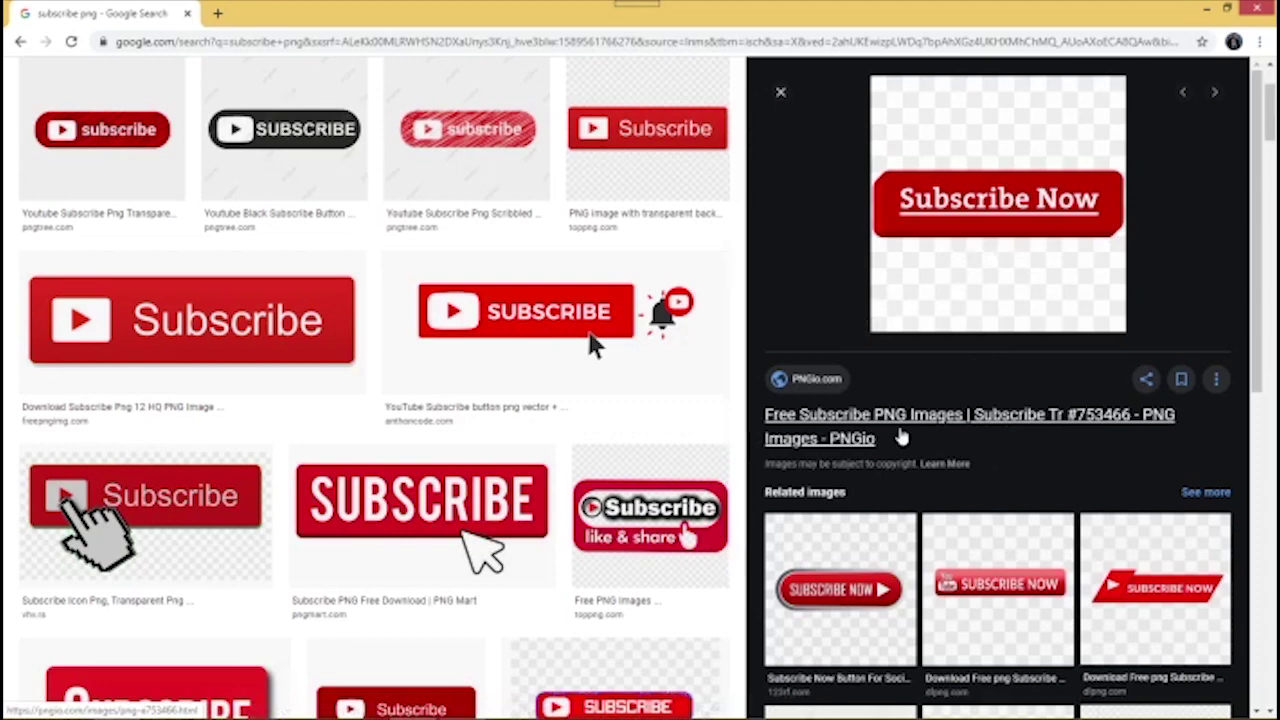
Step: Save the red 'Subscribe Now' image as a PNG on the Desktop
{"action": "right_click", "coordinate": [983, 266]}
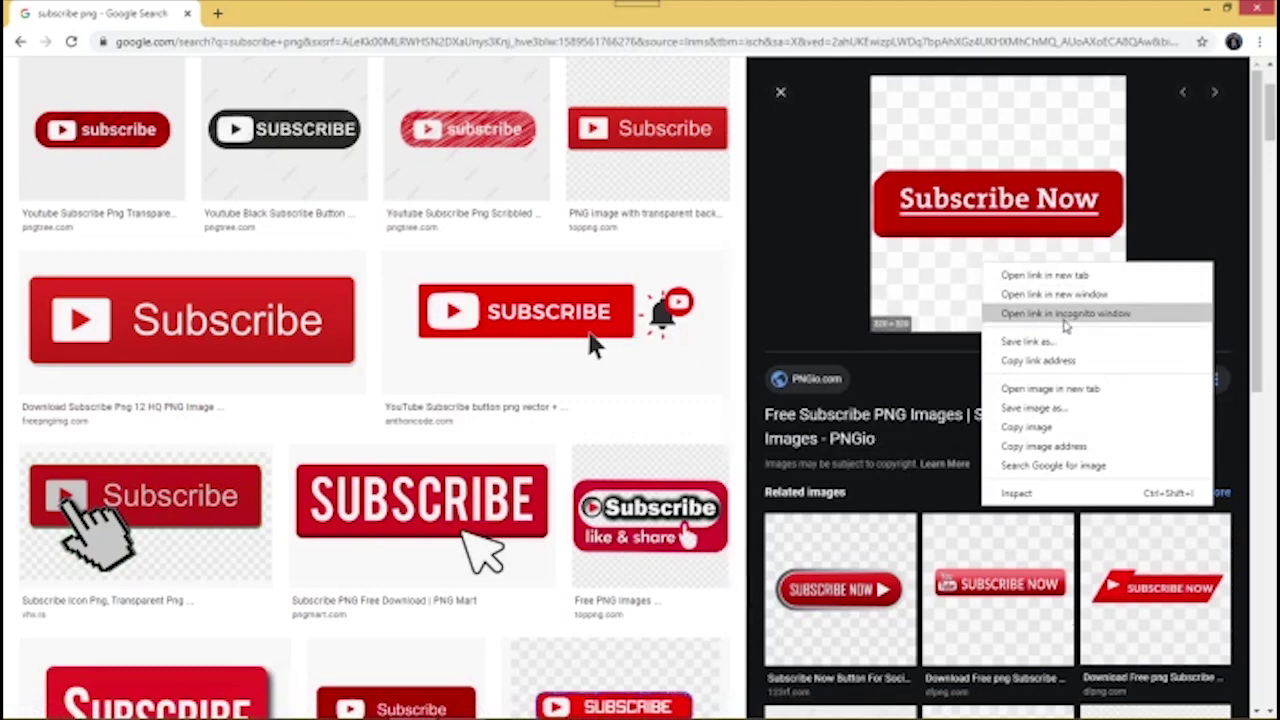
{"action": "left_click", "coordinate": [1035, 408]}
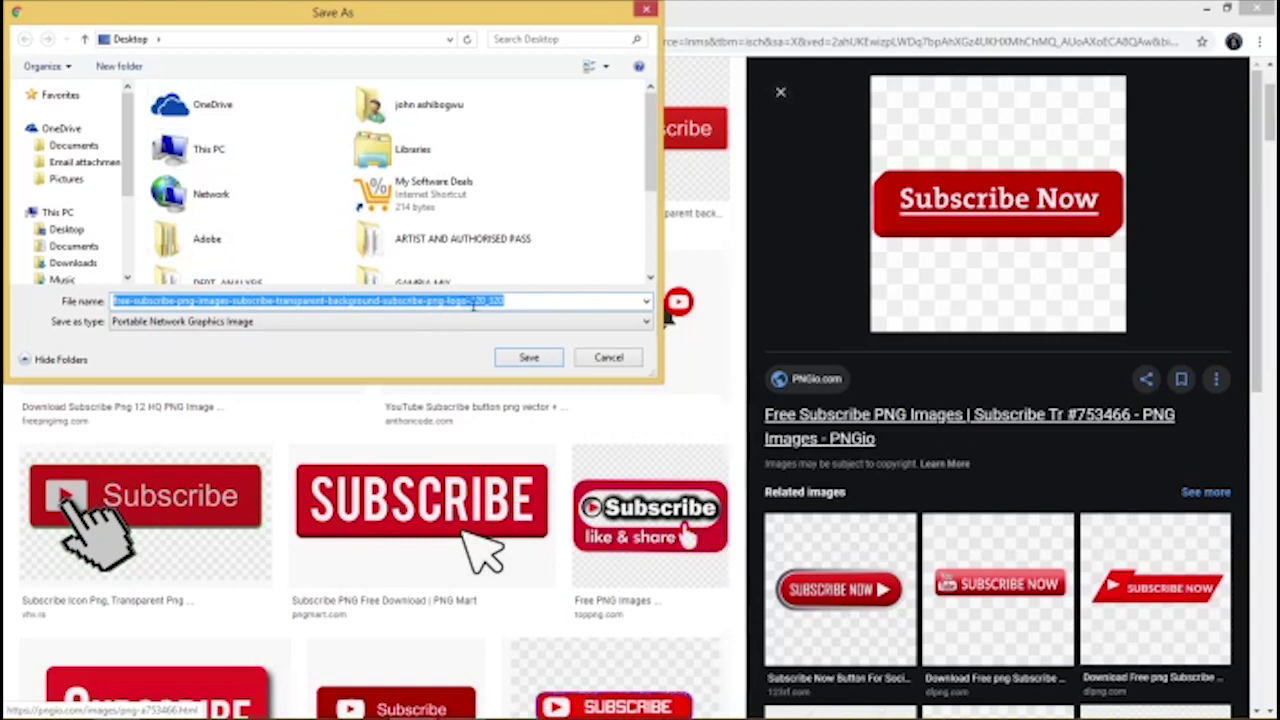
{"action": "left_click", "coordinate": [533, 360]}
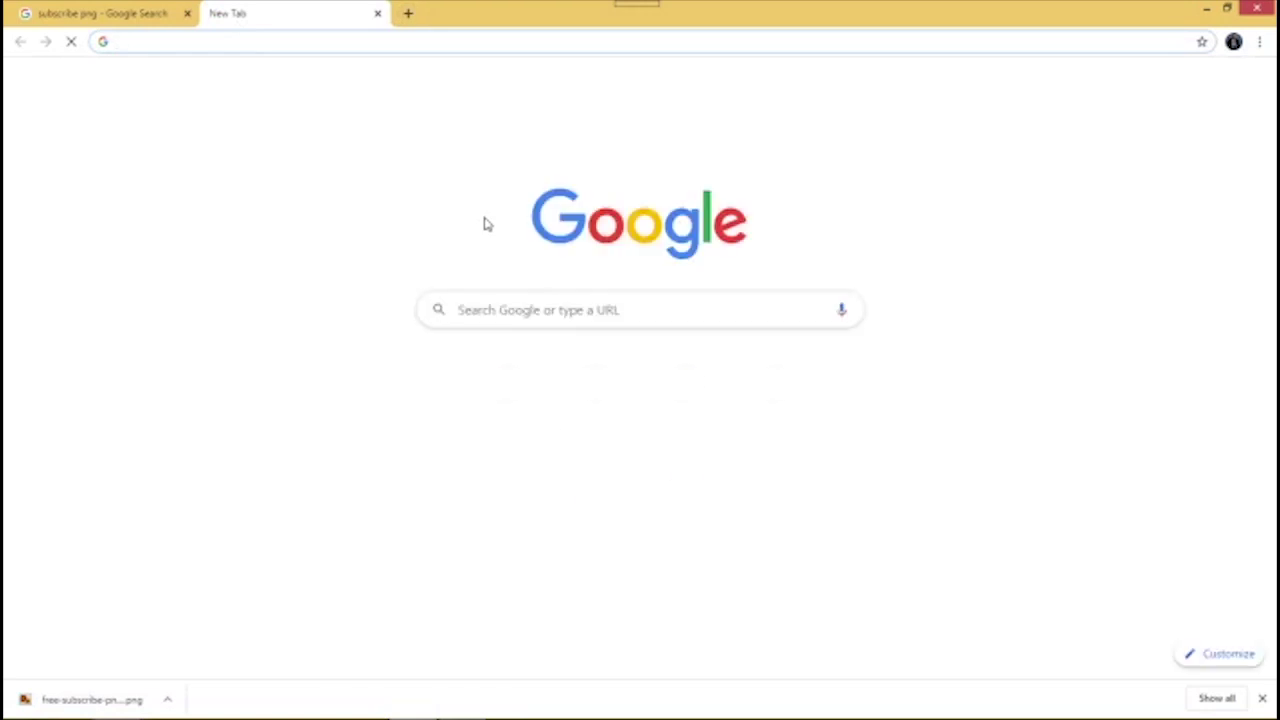
Step: Open YouTube Studio for the JojoConnect channel and bring up its Settings
{"action": "left_click", "coordinate": [510, 390]}
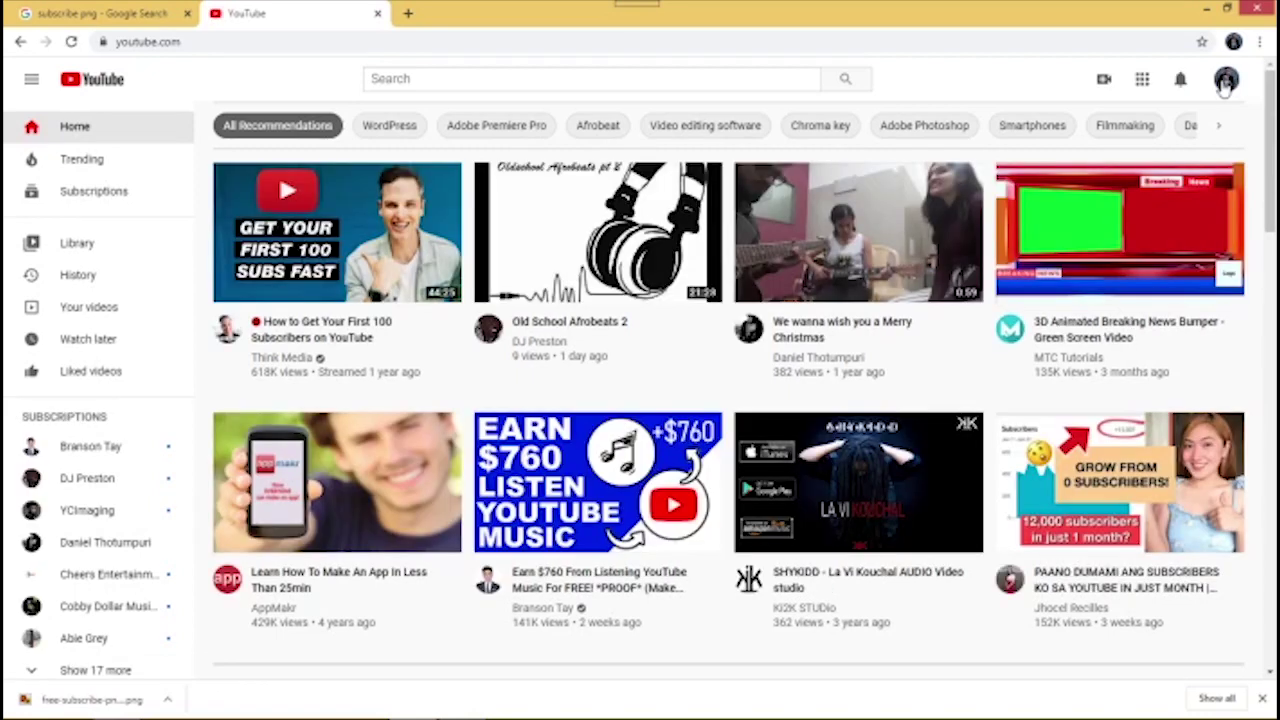
{"action": "left_click", "coordinate": [1228, 84]}
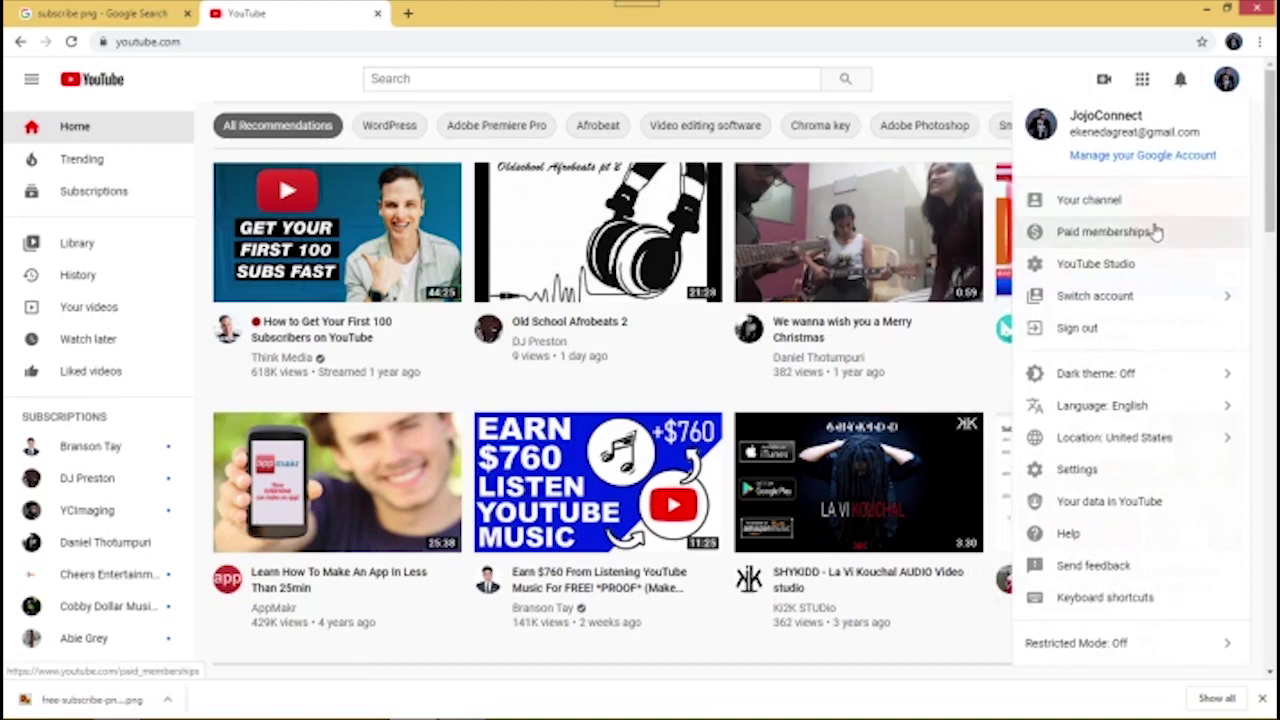
{"action": "left_click", "coordinate": [1128, 270]}
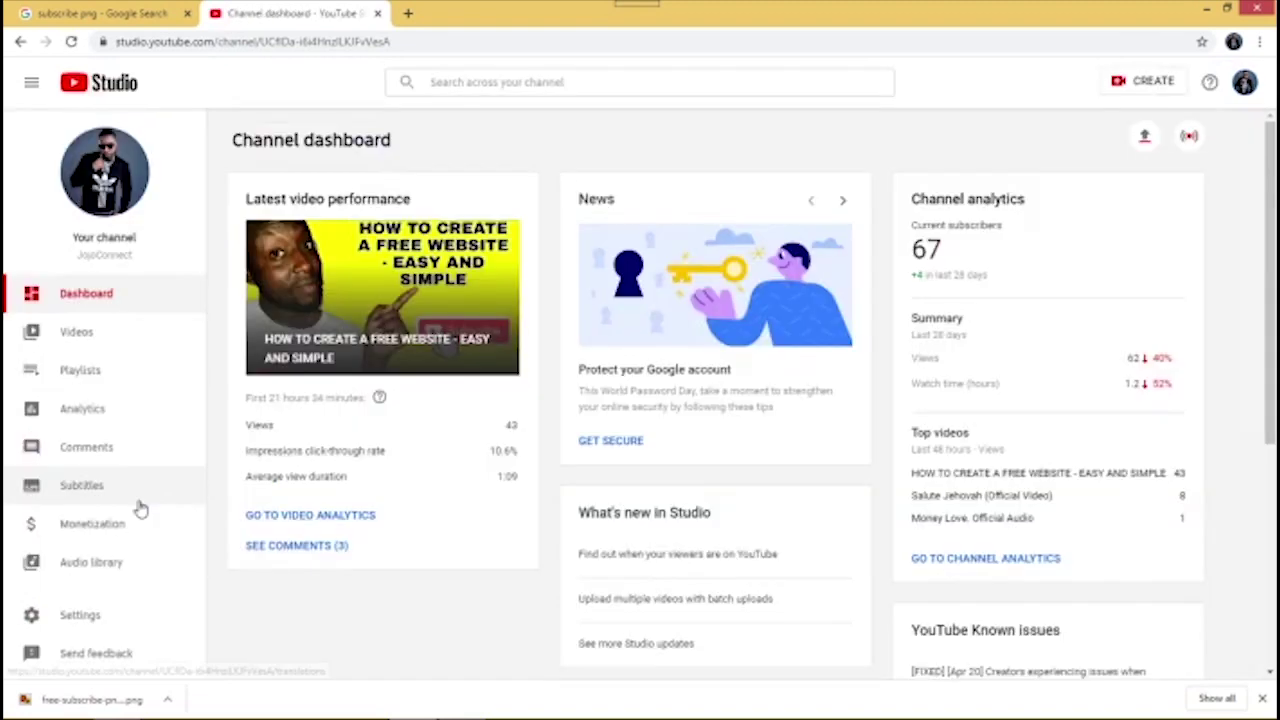
{"action": "left_click", "coordinate": [80, 615]}
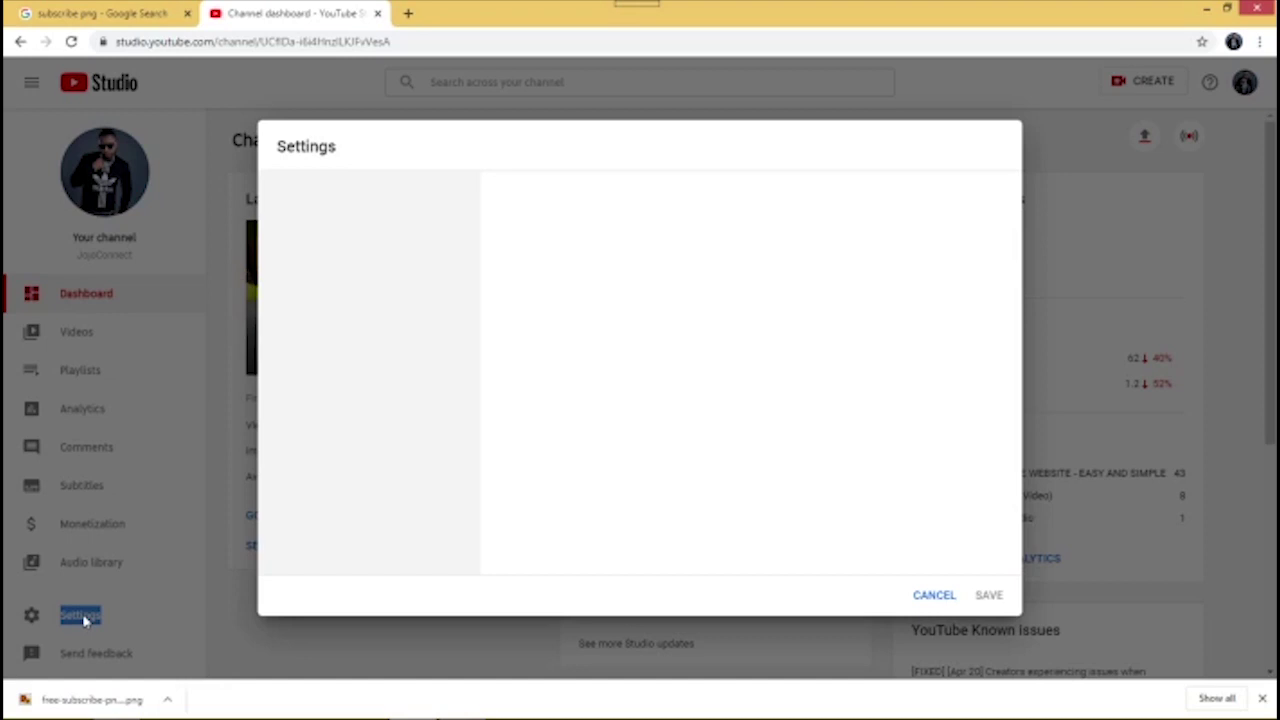
Step: Under Channel > Branding, remove the existing video watermark
{"action": "left_click", "coordinate": [338, 246]}
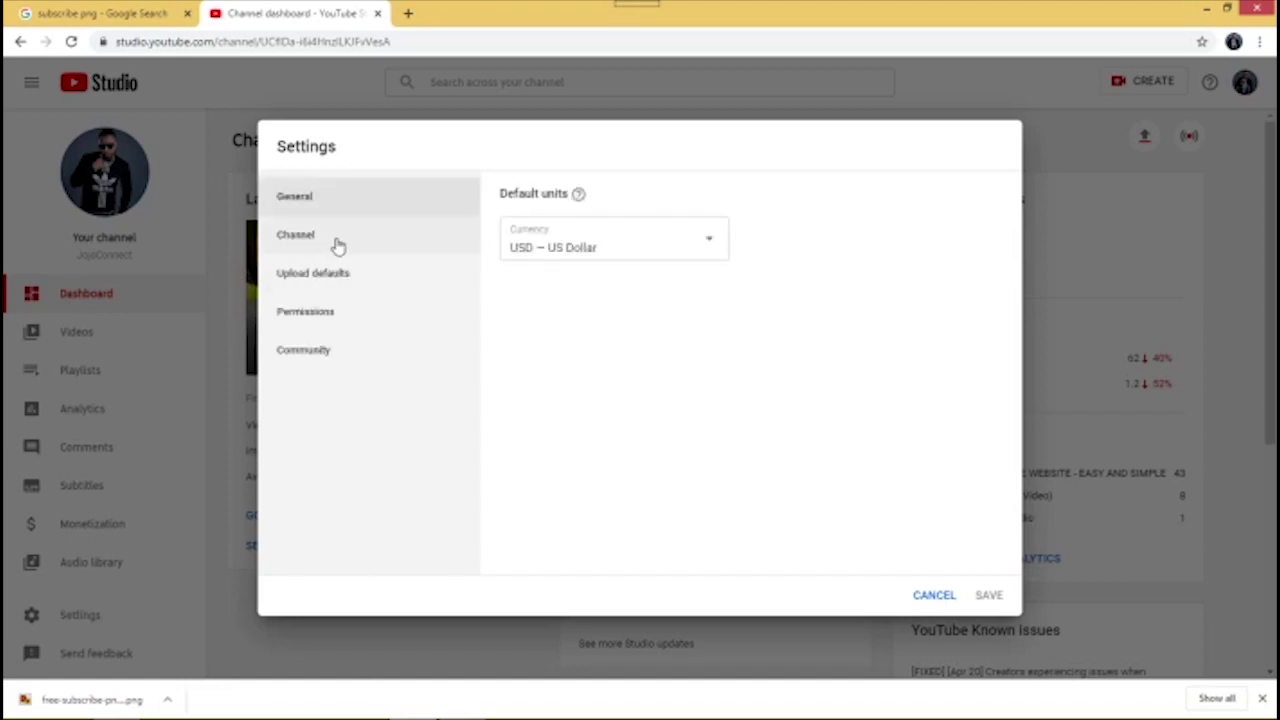
{"action": "left_click", "coordinate": [338, 246]}
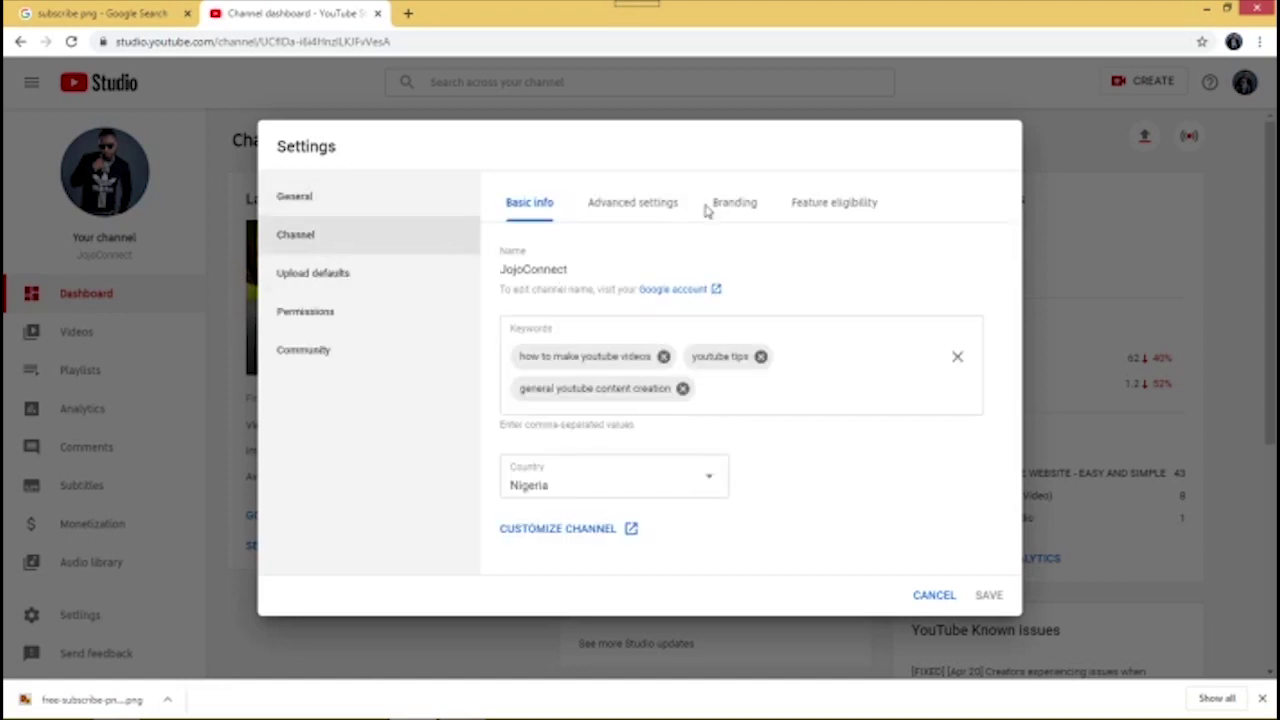
{"action": "left_click", "coordinate": [742, 210]}
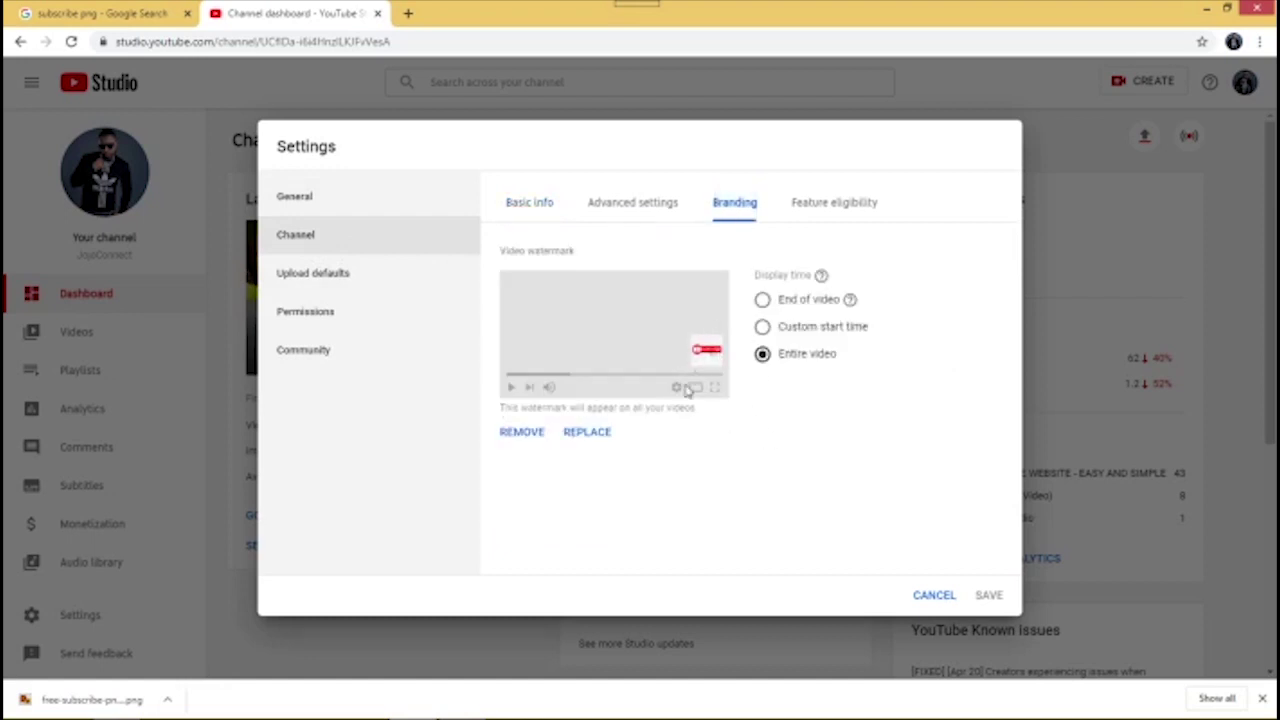
{"action": "left_click", "coordinate": [526, 435]}
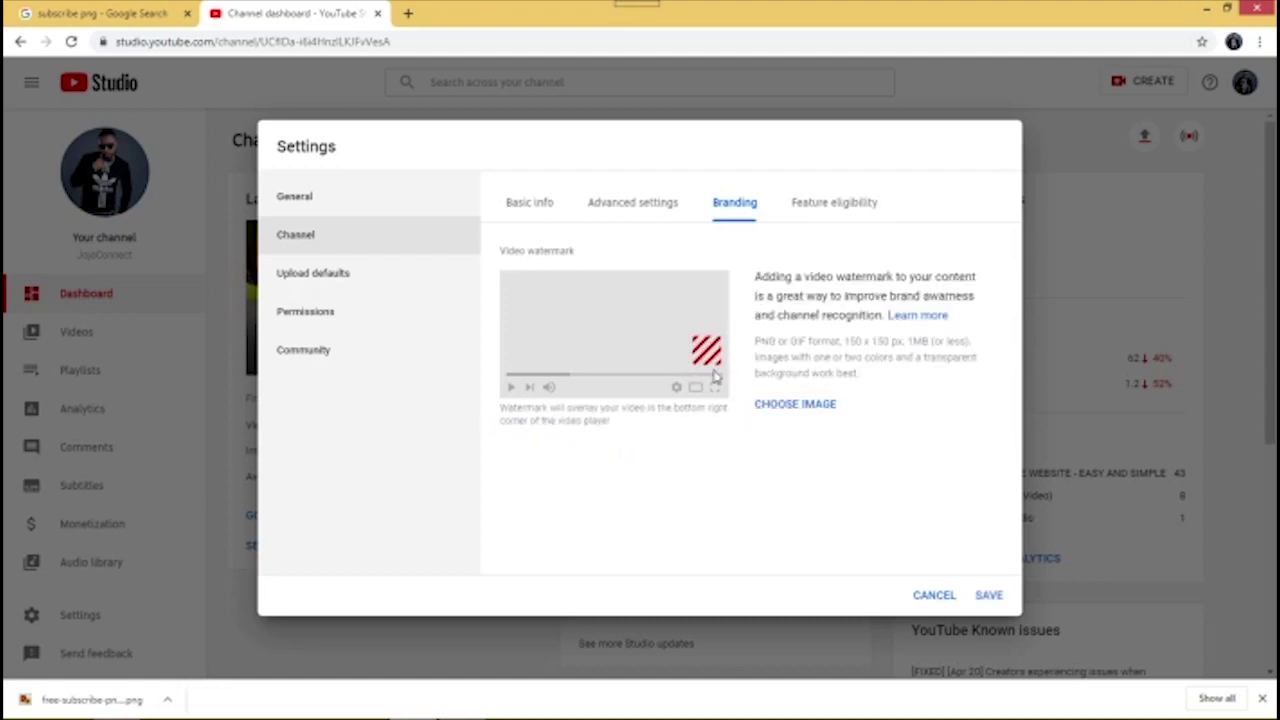
Step: Upload the downloaded subscribe PNG as the new video watermark
{"action": "left_click", "coordinate": [803, 414]}
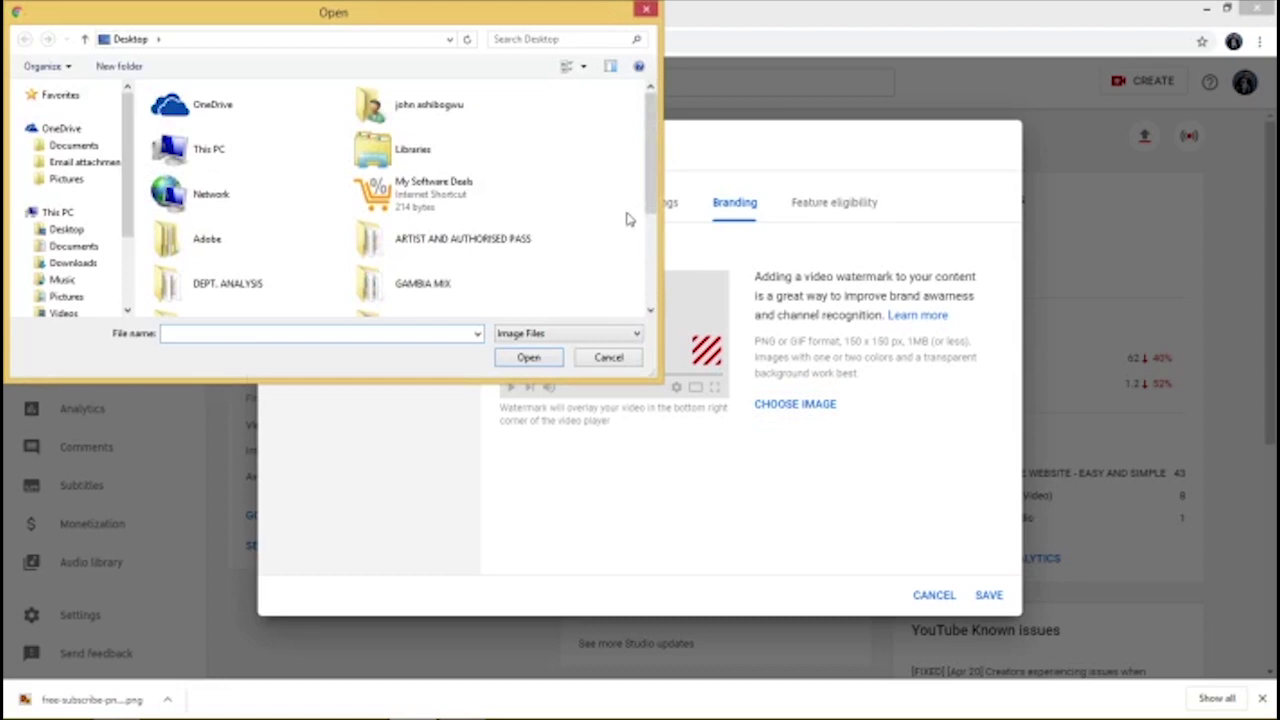
{"action": "left_click_drag", "start_coordinate": [657, 170], "coordinate": [658, 272]}
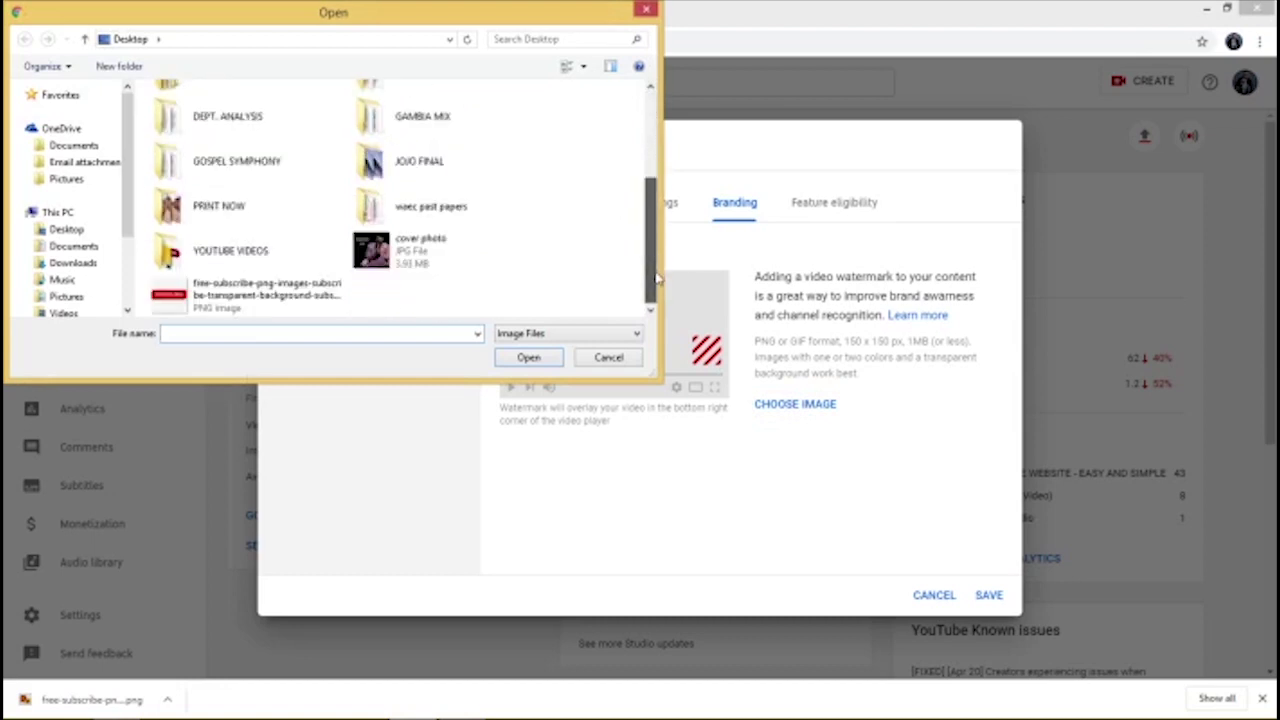
{"action": "double_click", "coordinate": [258, 298]}
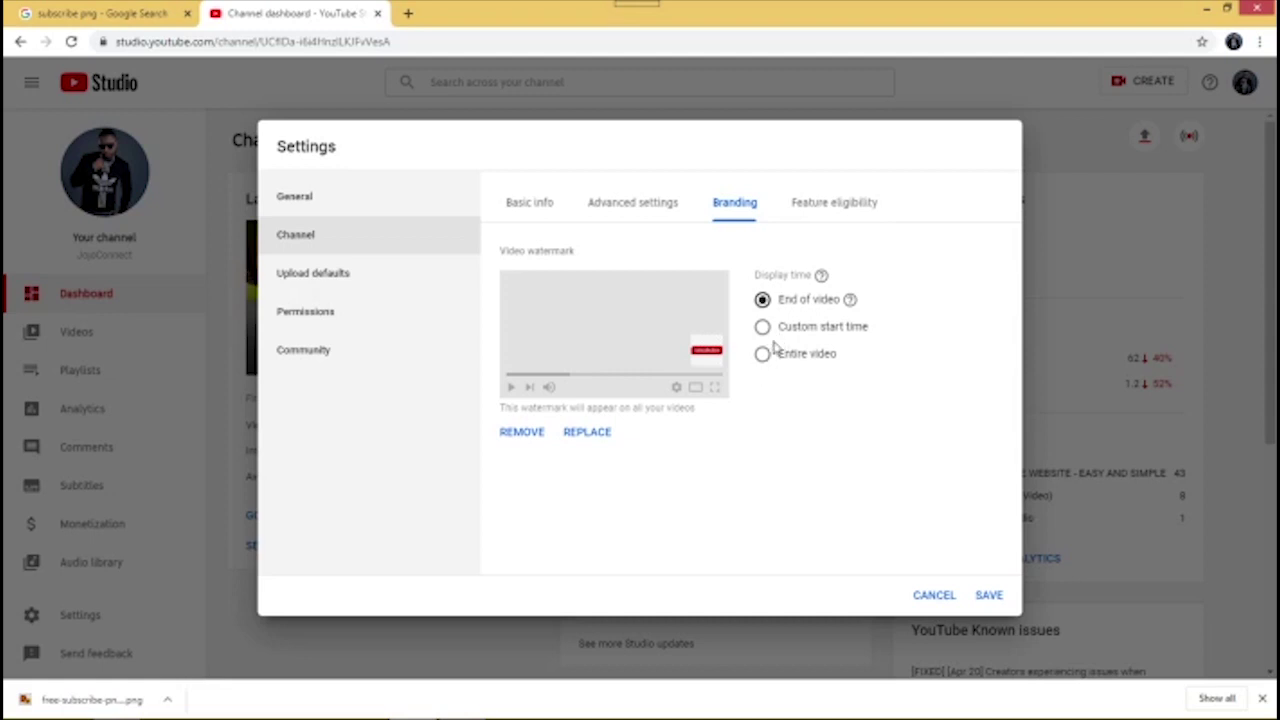
Step: Set the watermark display time to 'Entire video' and save the settings
{"action": "left_click", "coordinate": [763, 357]}
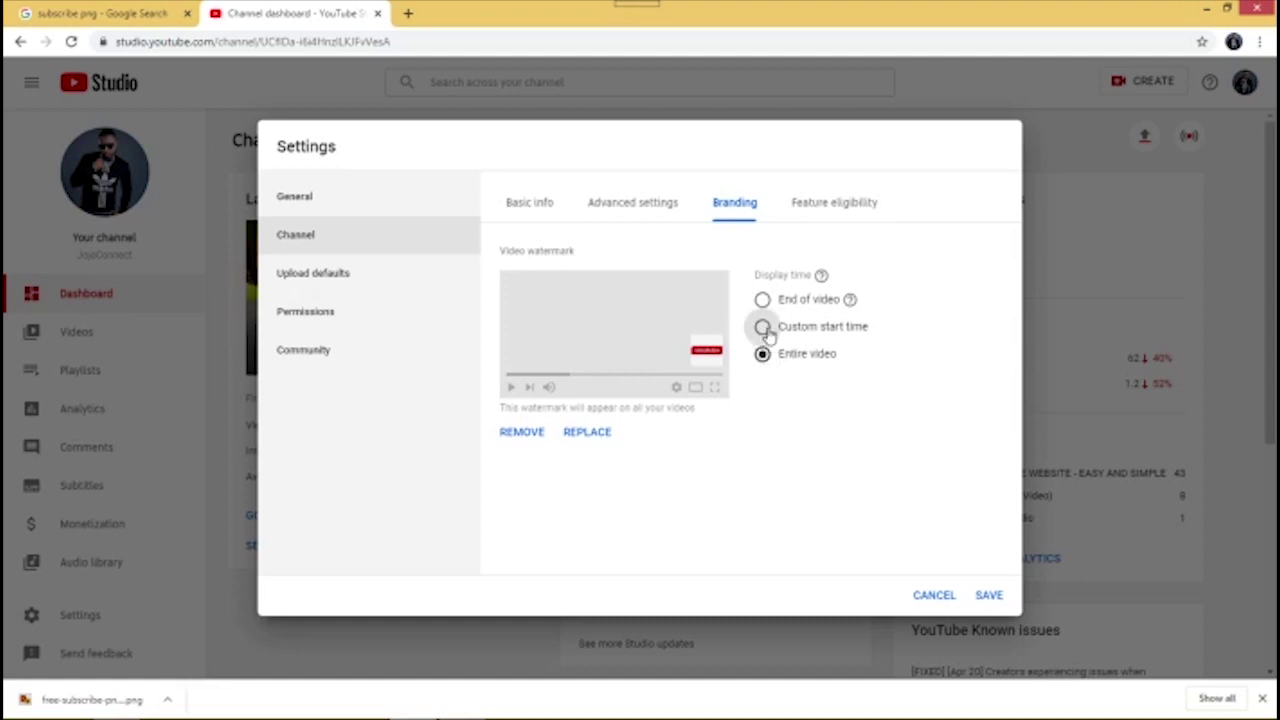
{"action": "left_click", "coordinate": [764, 330]}
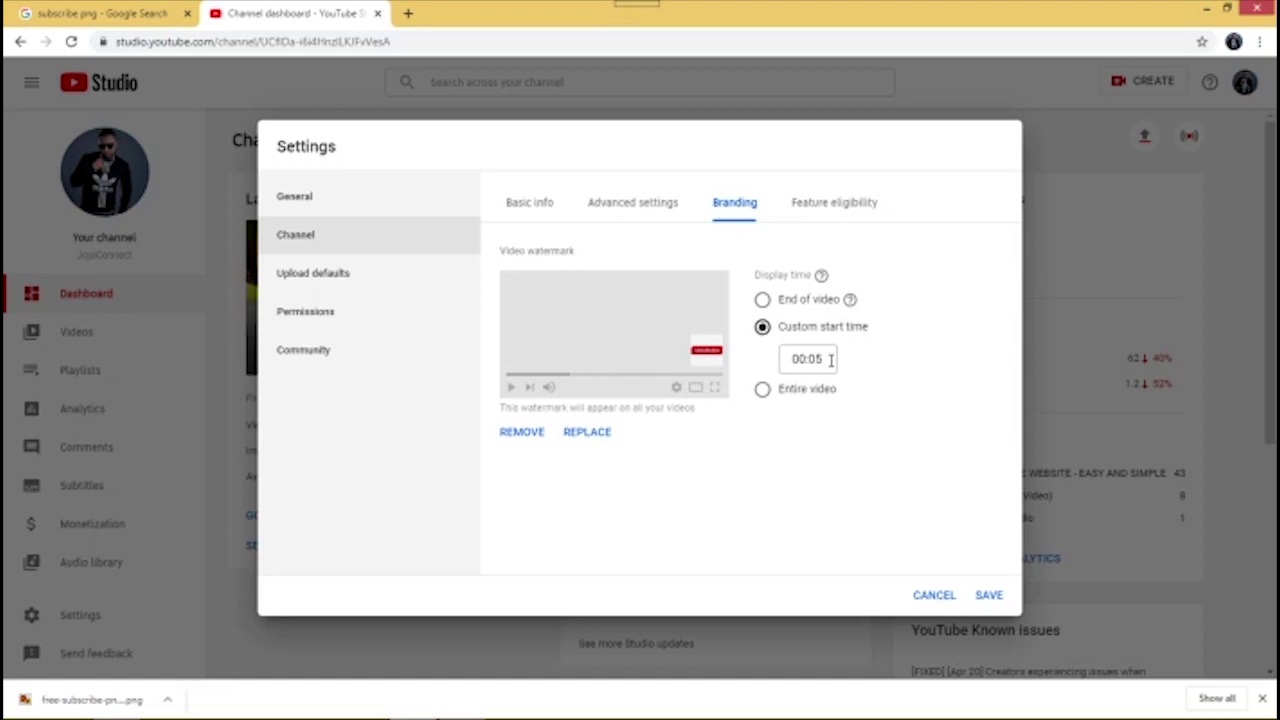
{"action": "left_click", "coordinate": [764, 396]}
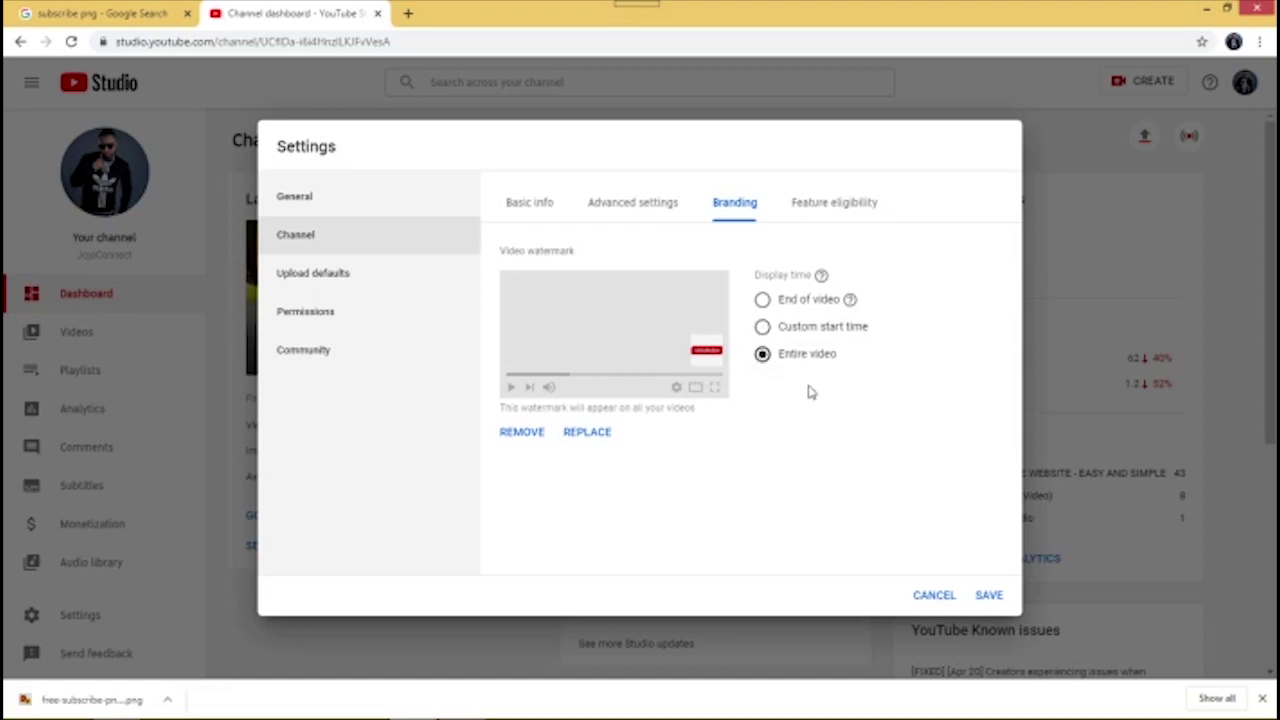
{"action": "left_click", "coordinate": [989, 597]}
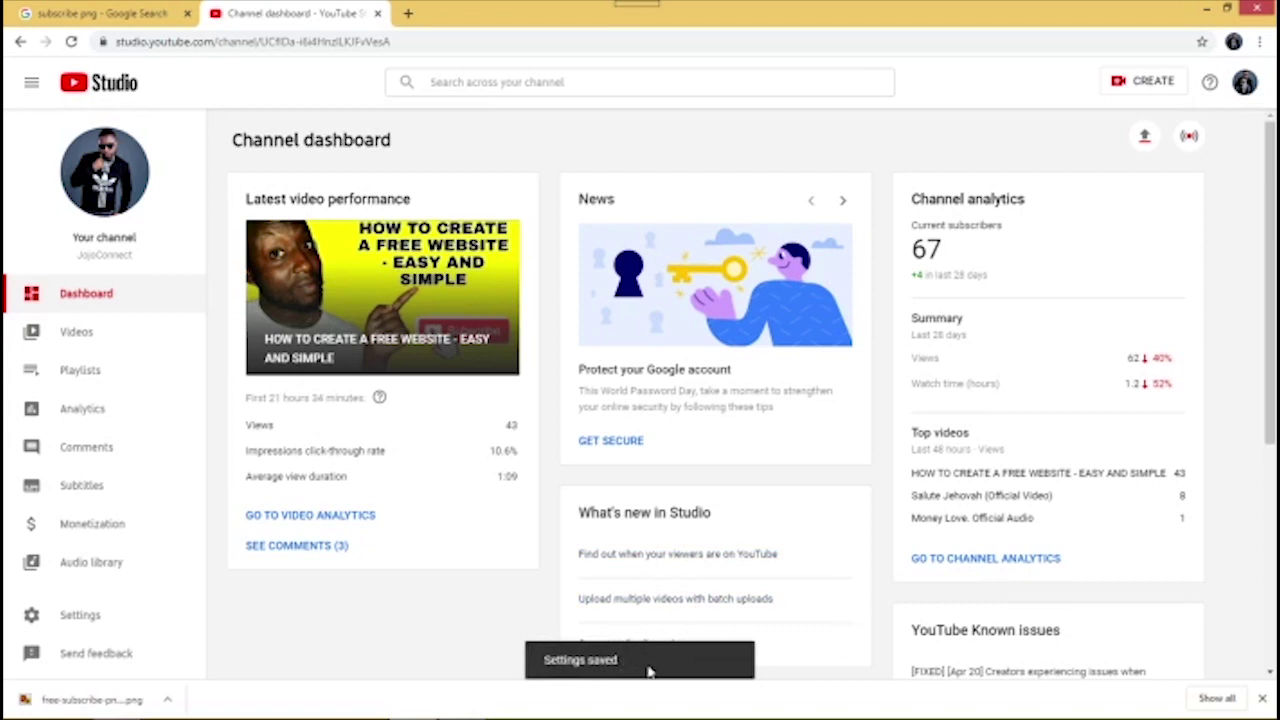
Step: Go to the channel's Videos list in YouTube Studio
{"action": "left_click", "coordinate": [76, 332]}
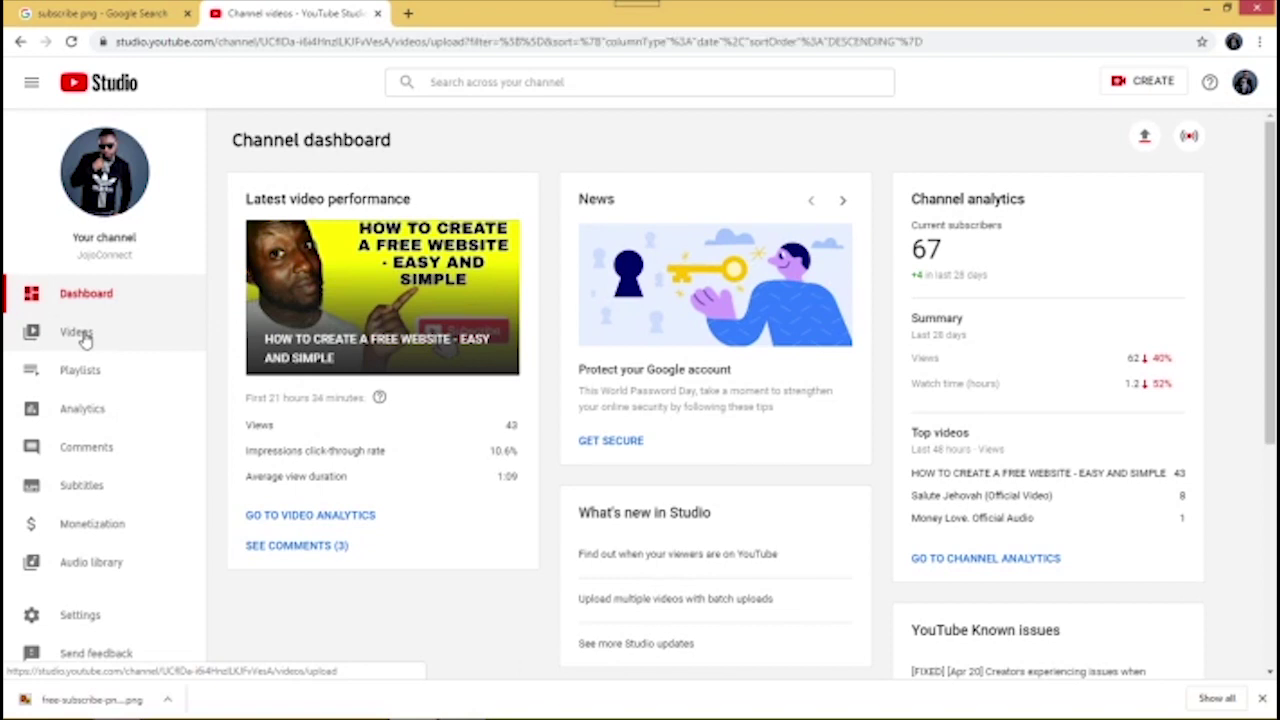